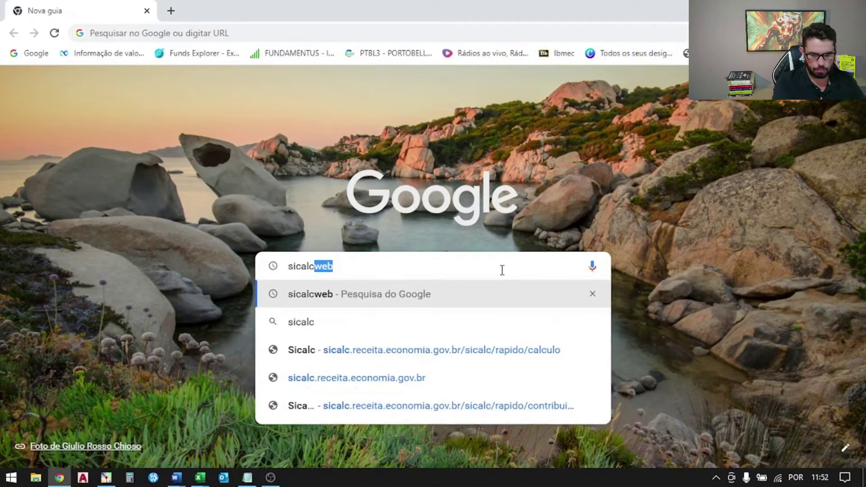
Search Google for sicalcweb, open the Receita Federal Sicalc site and start the Preenchimento Rápido form.
key("Return")
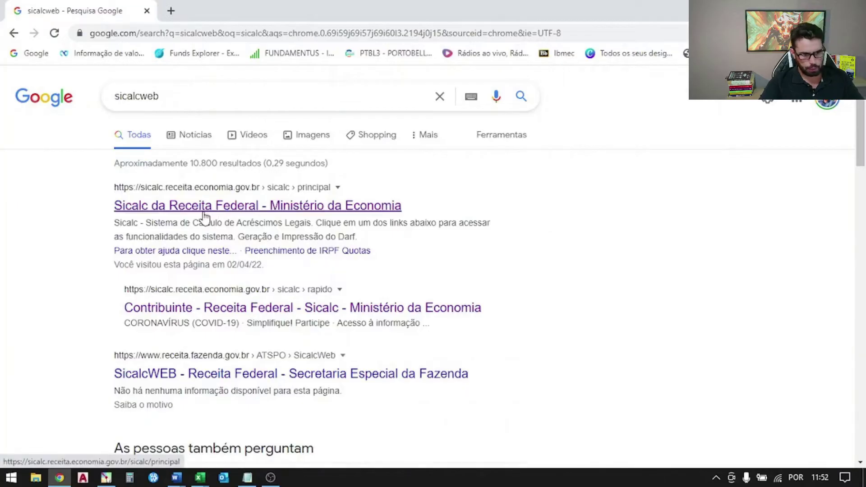
left_click(210, 210)
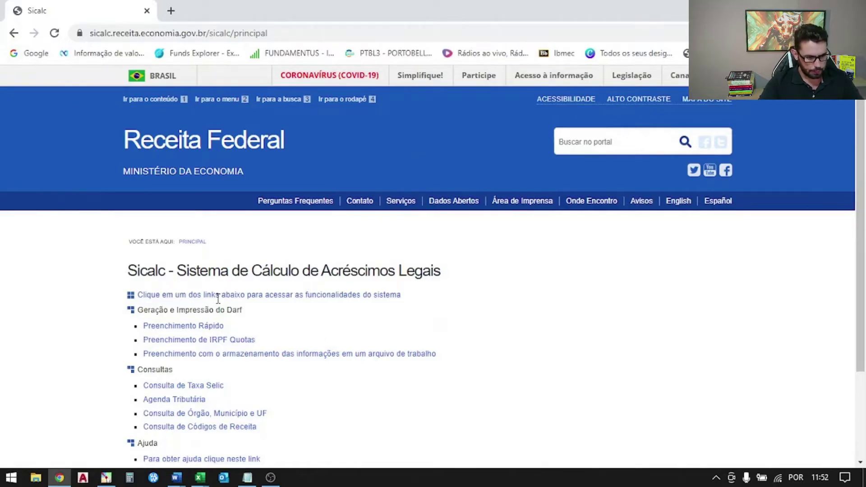
left_click(177, 326)
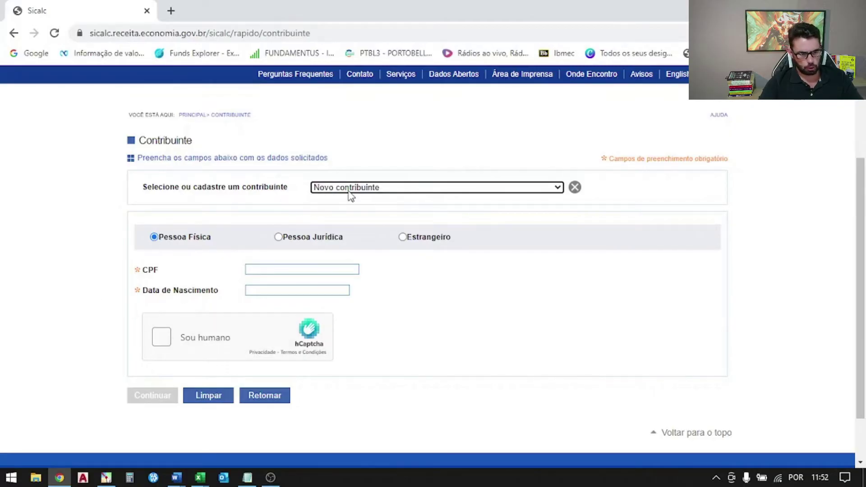
Enter the individual taxpayer's CPF and date of birth, and complete the human verification.
left_click(274, 267)
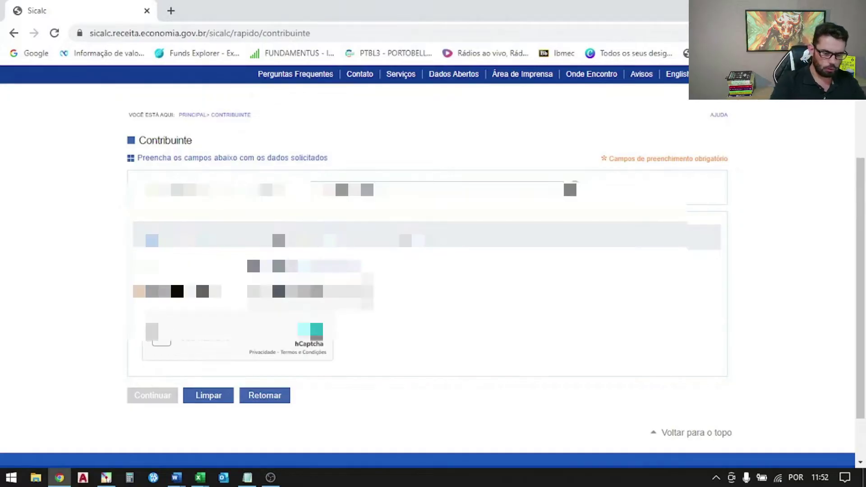
key("Return")
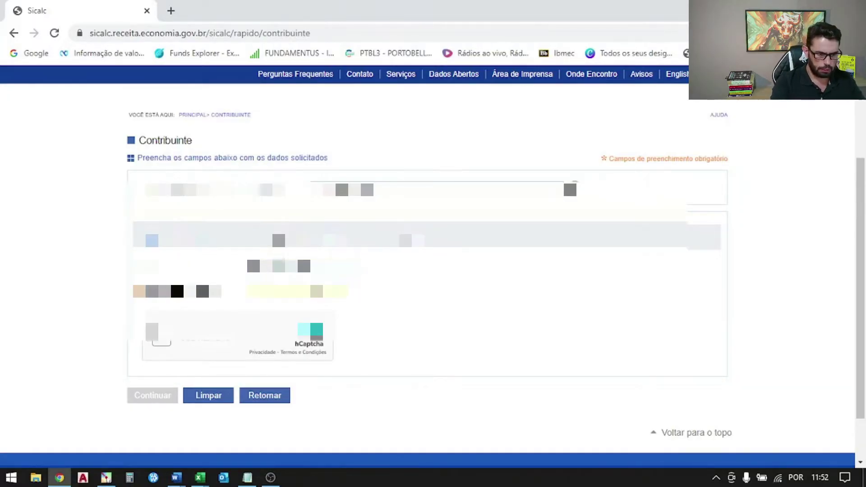
key("Tab")
key("Down")
key("Return")
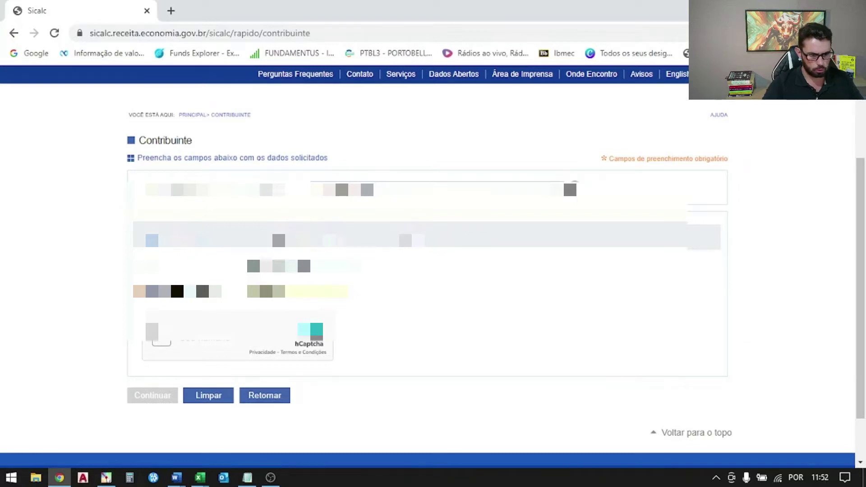
left_click(161, 341)
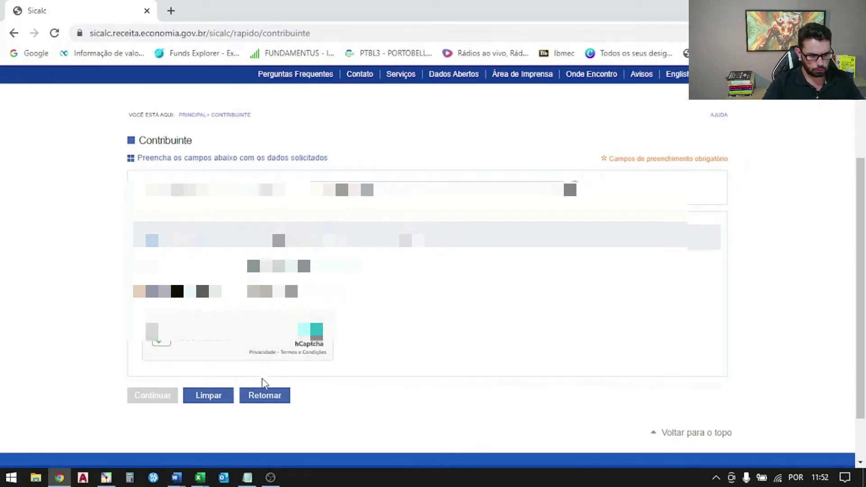
Choose the taxpayer from the registered contributors and continue to the Darf calculation form.
scroll(262, 356, "down", 1)
left_click(263, 363)
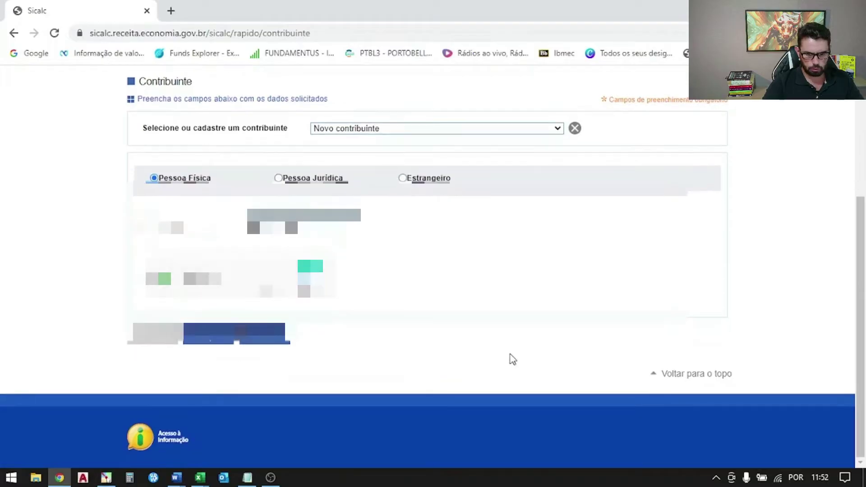
scroll(418, 340, "up", 5)
scroll(433, 271, "down", 5)
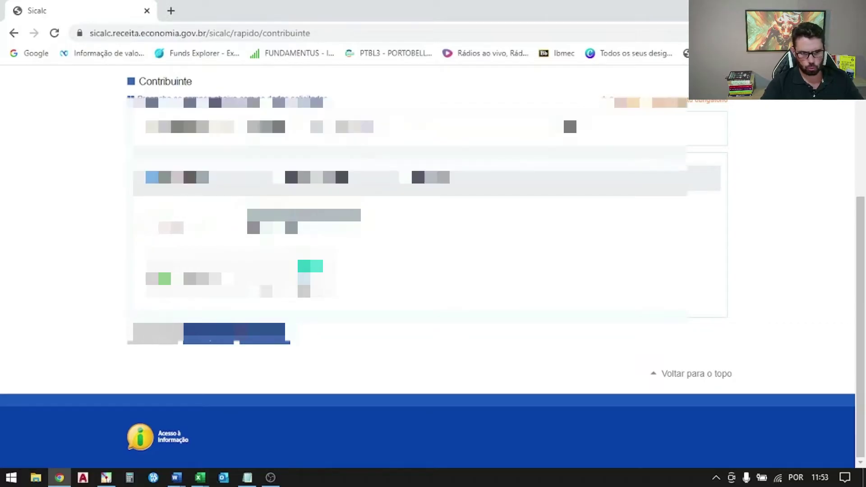
left_click(469, 138)
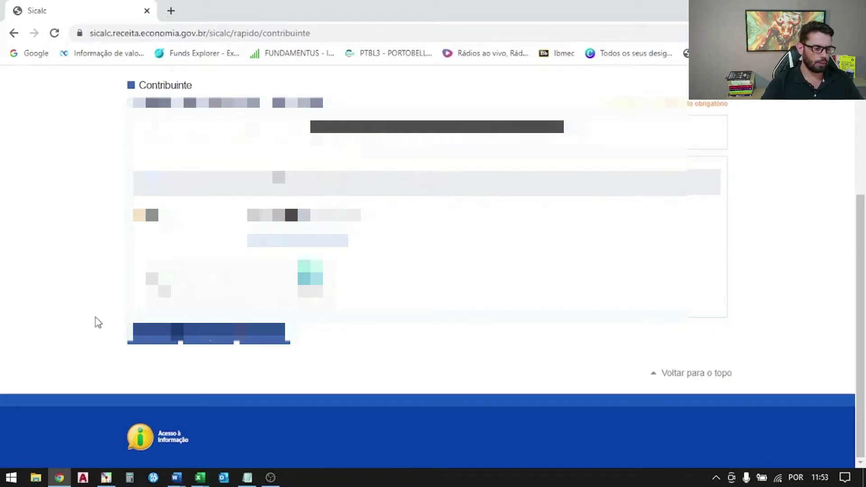
left_click(150, 339)
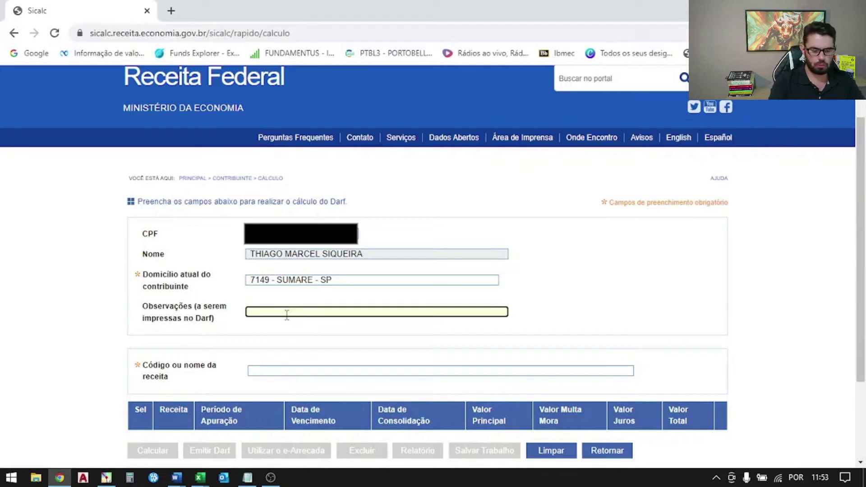
Enter "imposto da venda bova11" as the Darf observation and choose revenue code 6015 - Ganhos Líquidos em Operações em Bolsa.
type("imposto da venda bova11")
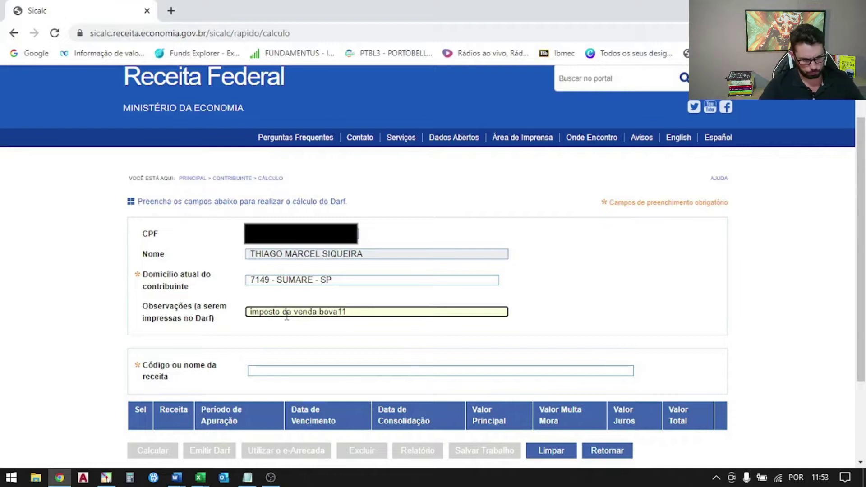
scroll(388, 337, "down", 2)
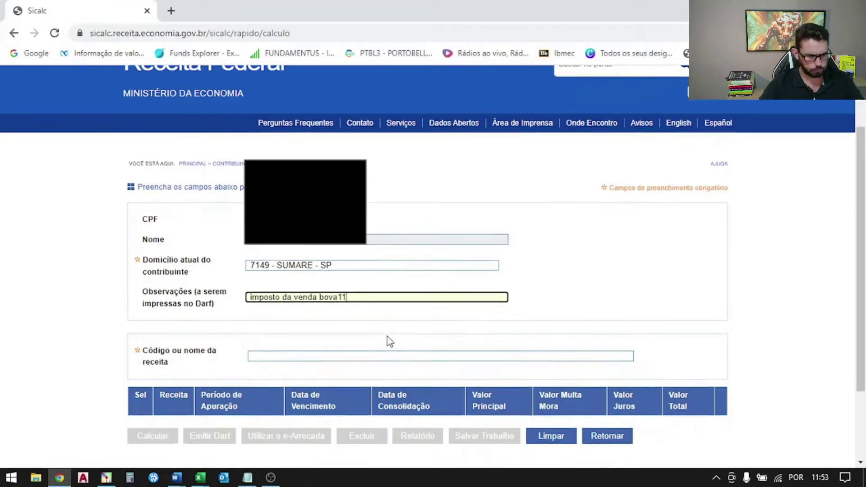
left_click(261, 307)
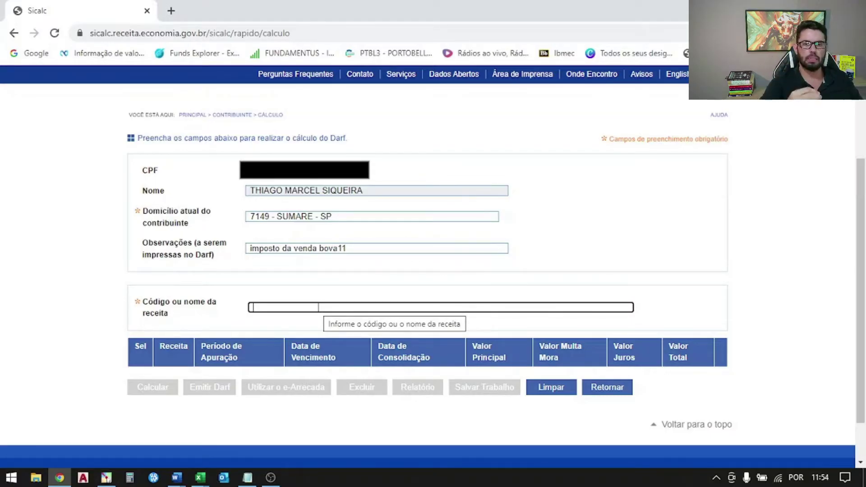
type("6015")
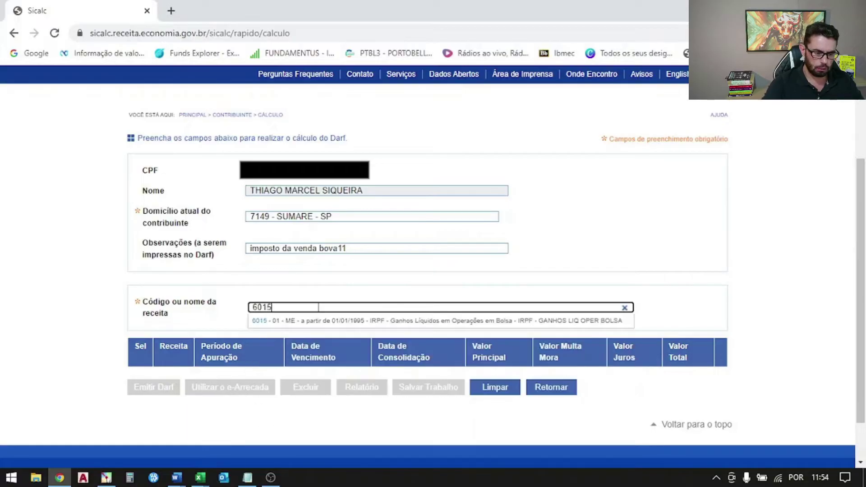
left_click(312, 322)
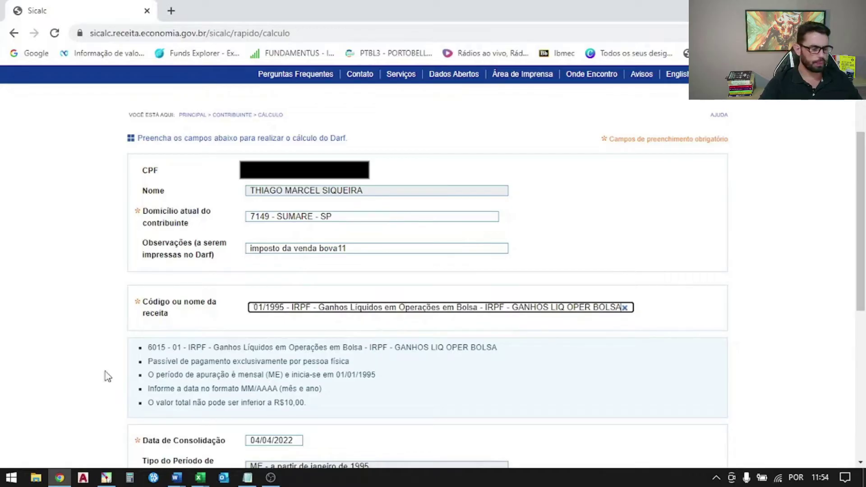
Set the Período de Apuração to 04/2022.
scroll(334, 340, "down", 1)
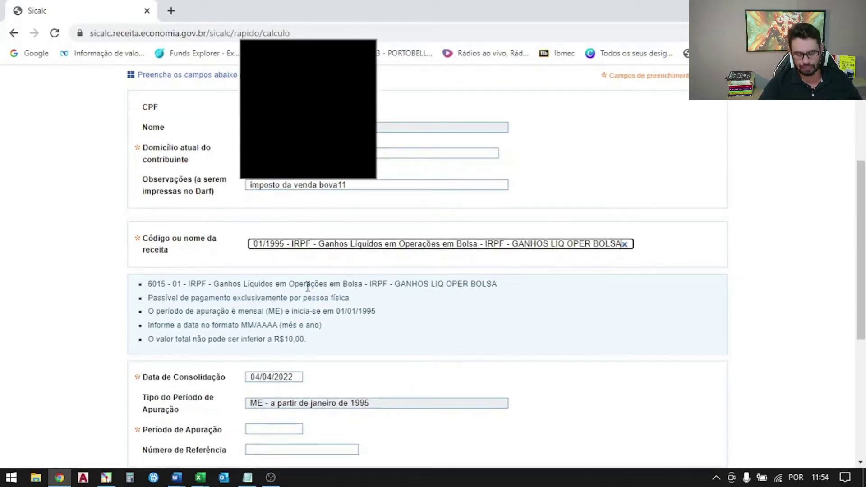
scroll(308, 287, "down", 1)
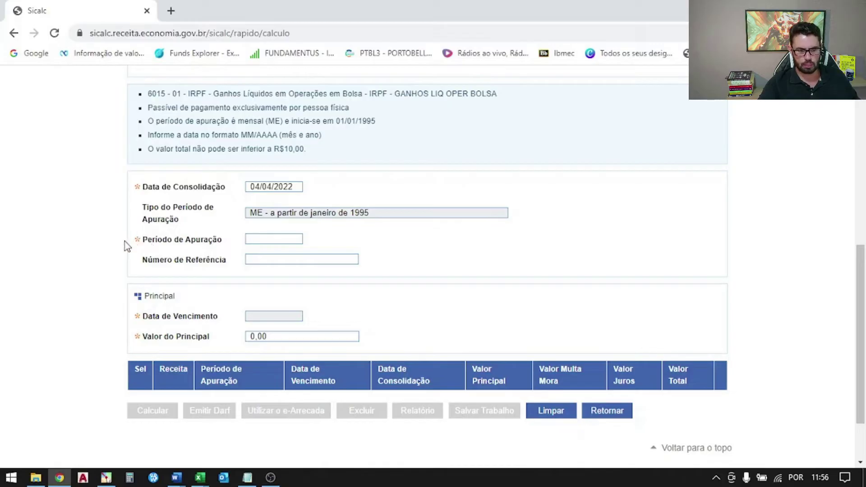
left_click(262, 239)
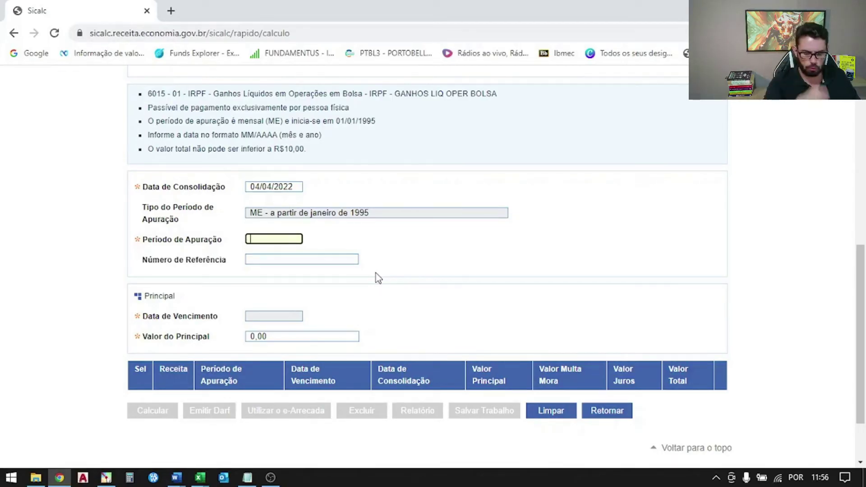
type("04")
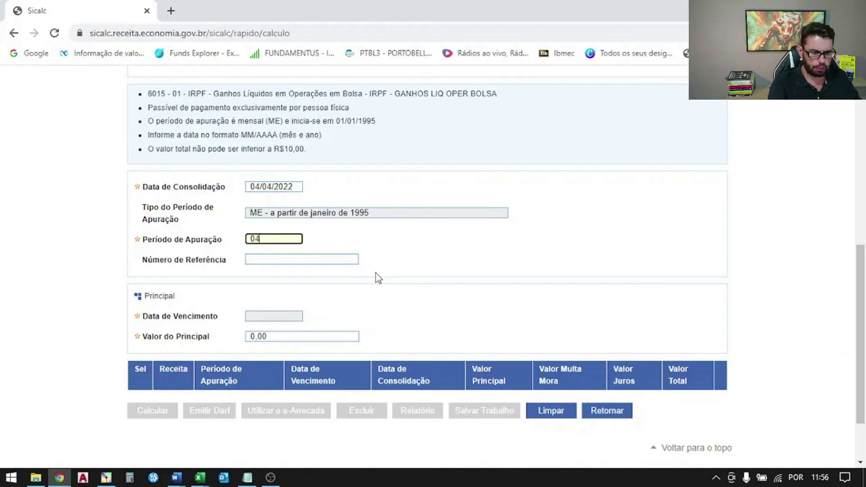
type("/2022")
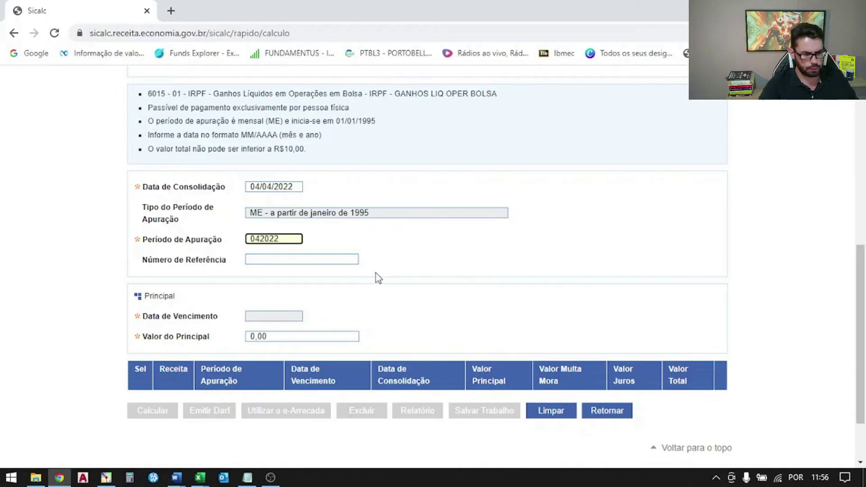
key("Tab")
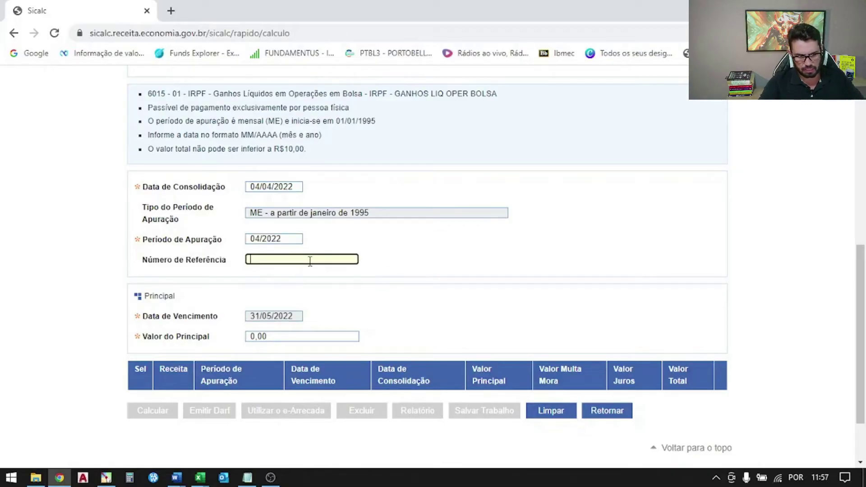
Switch to the Calculator, compute 10000 × 0,15 for the tax due, and close it.
scroll(180, 297, "down", 3)
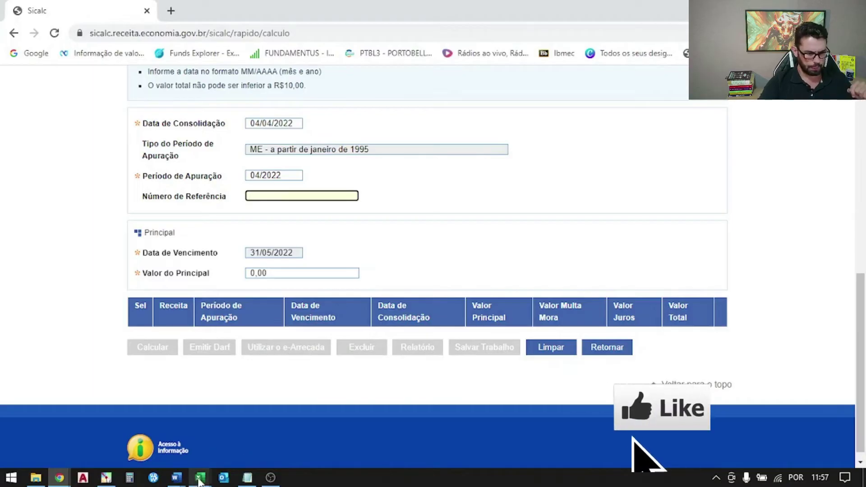
left_click(128, 479)
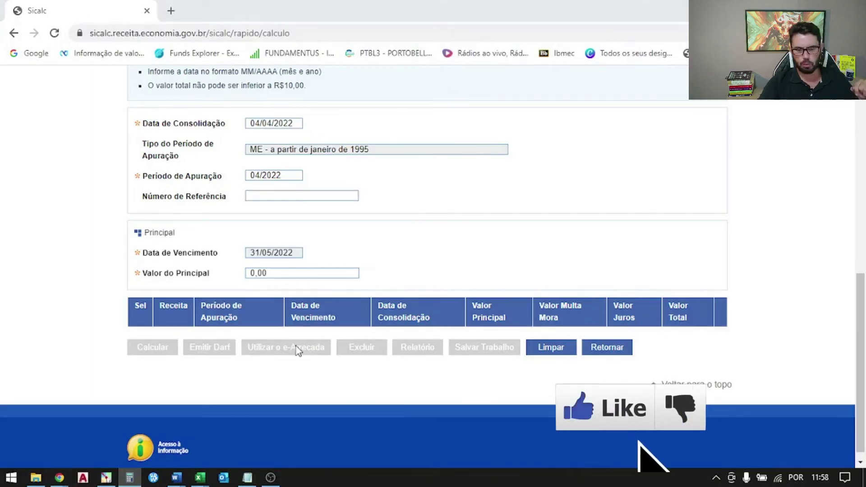
left_click_drag(599, 102, 545, 14)
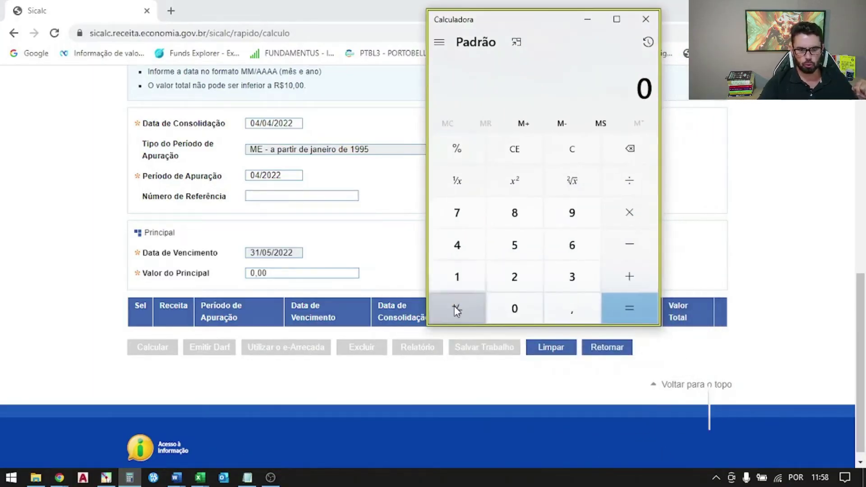
left_click(455, 276)
left_click(515, 310)
triple_click(516, 309)
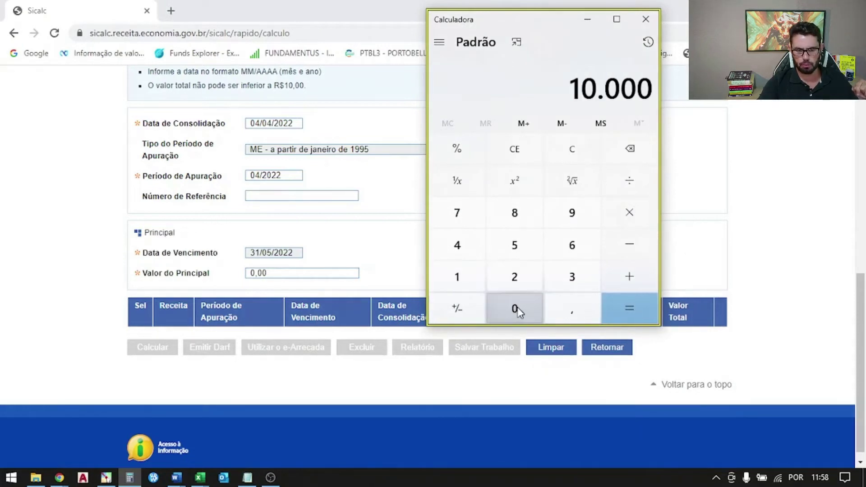
left_click(629, 212)
left_click(572, 311)
left_click(456, 275)
left_click(514, 247)
left_click(628, 310)
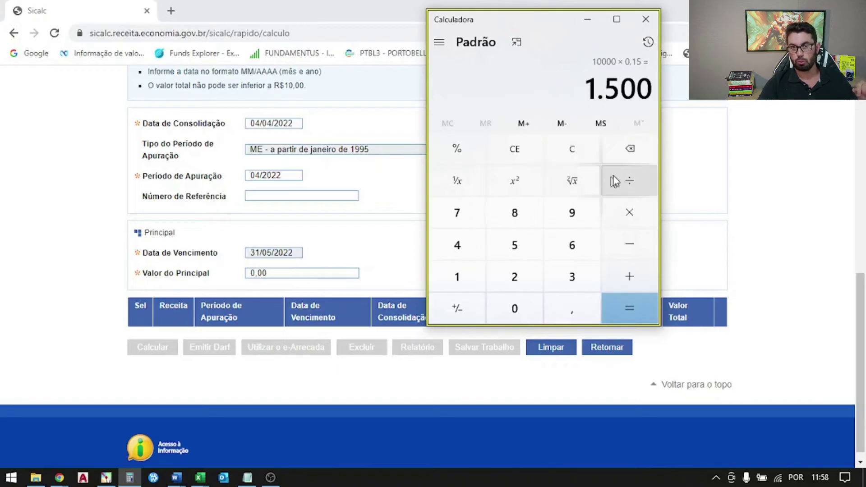
left_click(645, 17)
Set the Valor do Principal to 1.500,00 and calculate the Darf.
left_click(294, 272)
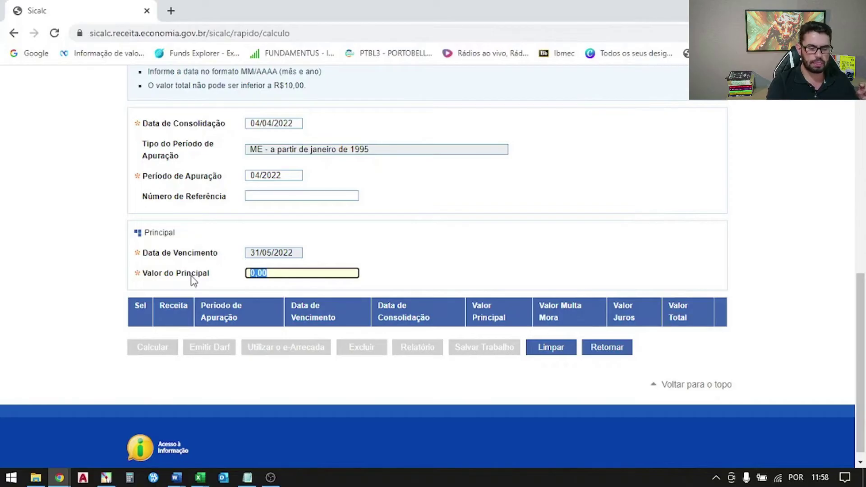
type("1.5")
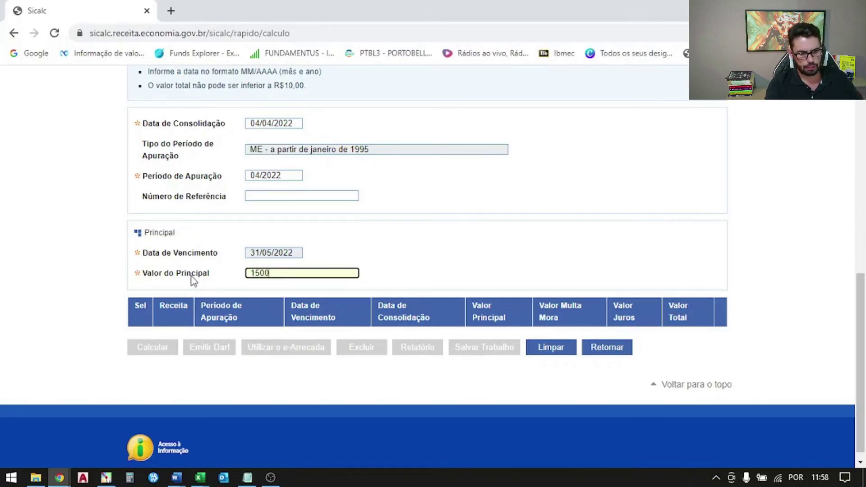
type("00")
key("Tab")
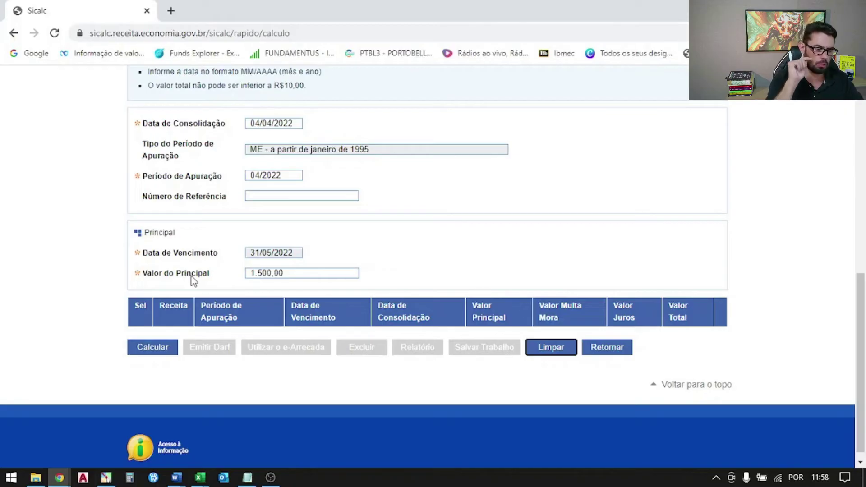
left_click(162, 351)
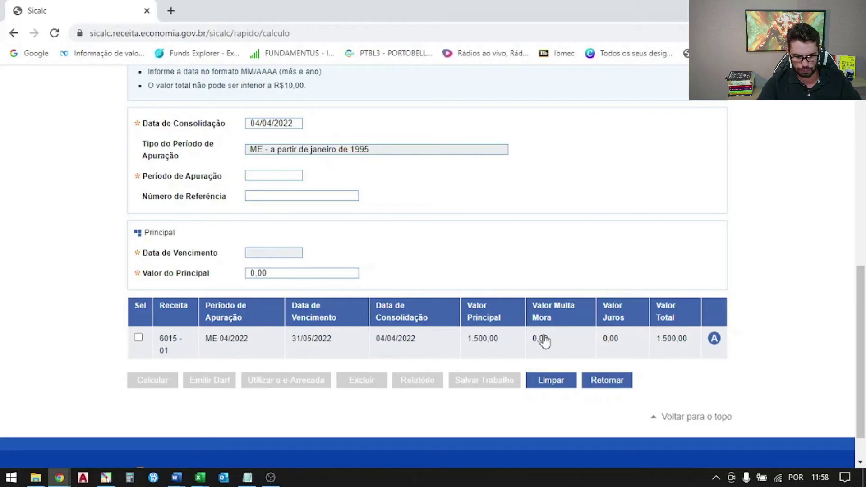
Issue the Darf for the calculated 6015 entry and open the downloaded Darf (1).pdf from its folder.
left_click(138, 338)
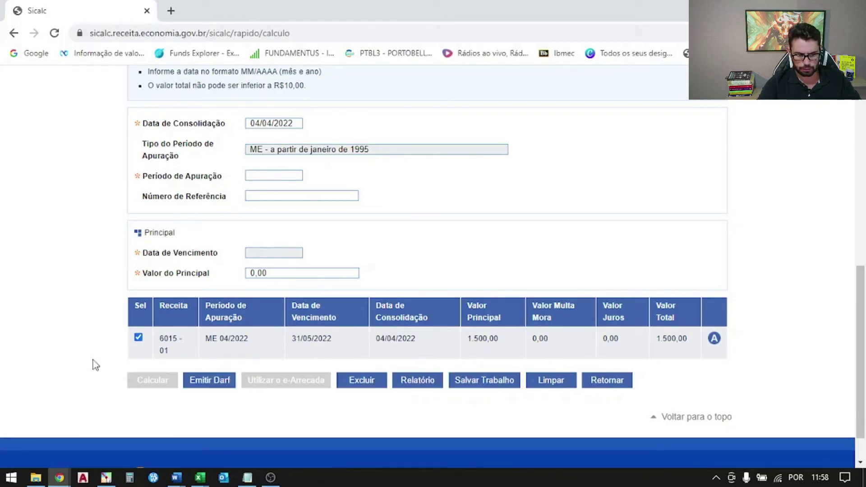
left_click(217, 383)
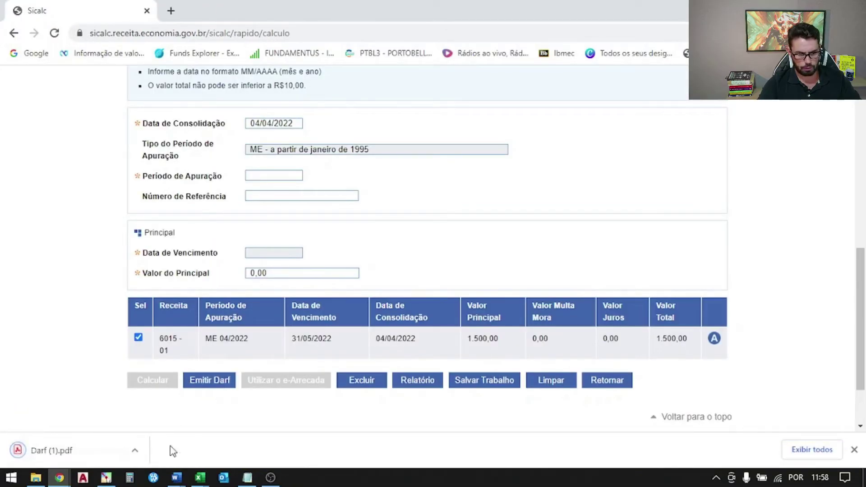
left_click(135, 450)
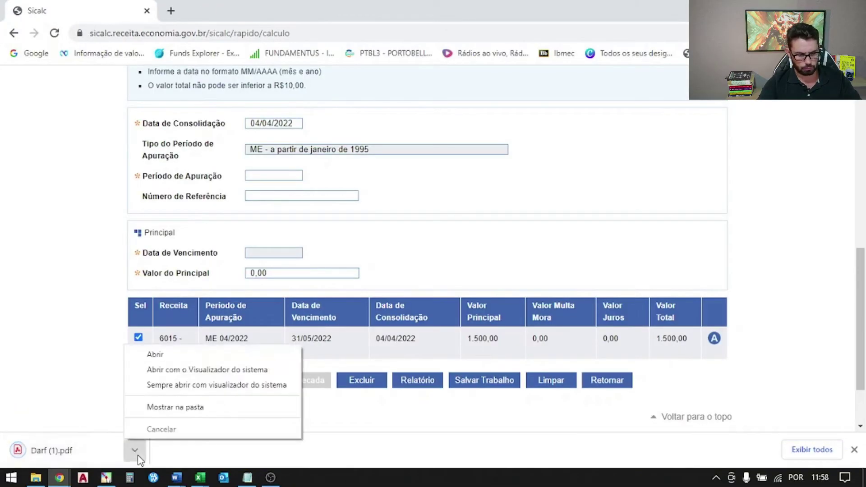
left_click(162, 408)
double_click(266, 158)
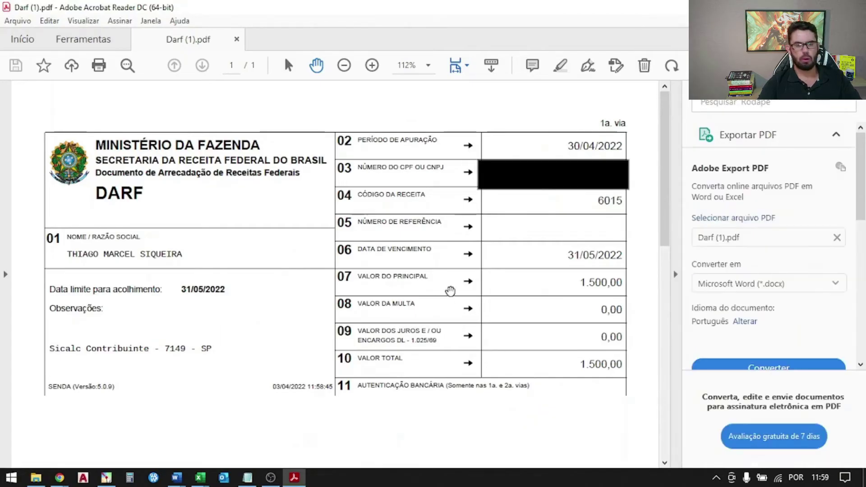
Collapse the side tools pane and examine the fields on the first copy of the Darf.
left_click(675, 276)
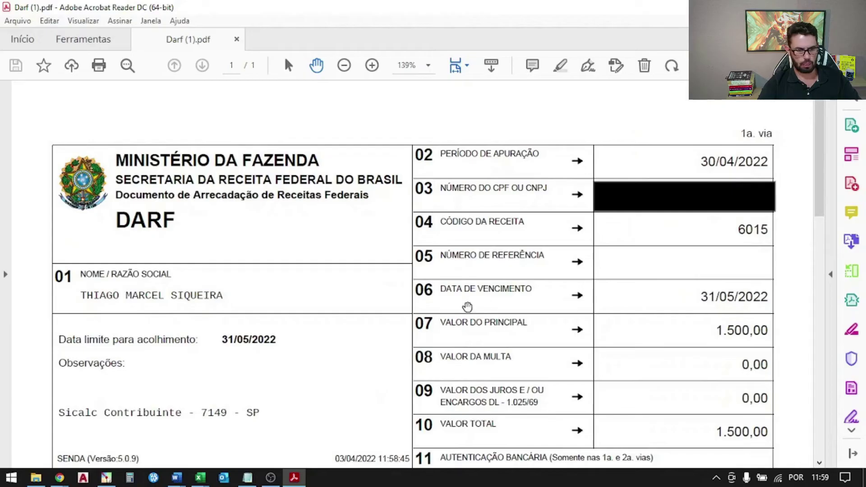
scroll(719, 168, "down", 2)
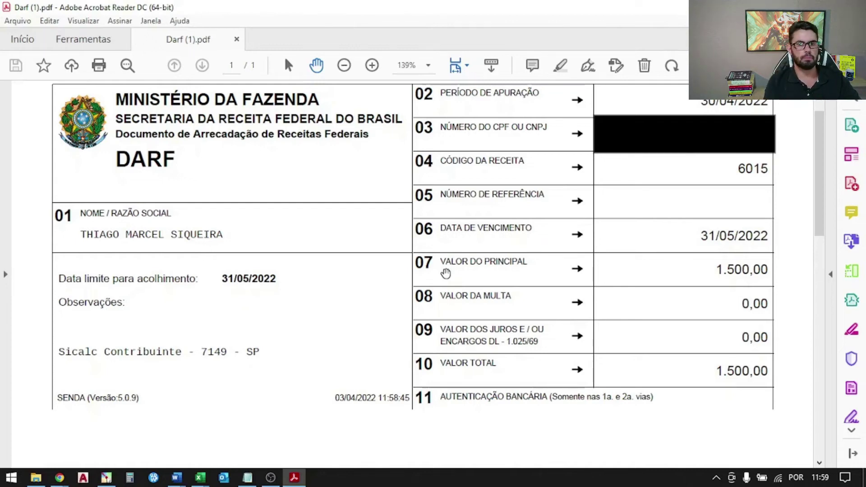
Switch back to Sicalc in the browser and select revenue code 6015, IRPF - Ganhos Líquidos em Operações em Bolsa, for a new Darf.
key("alt+Tab")
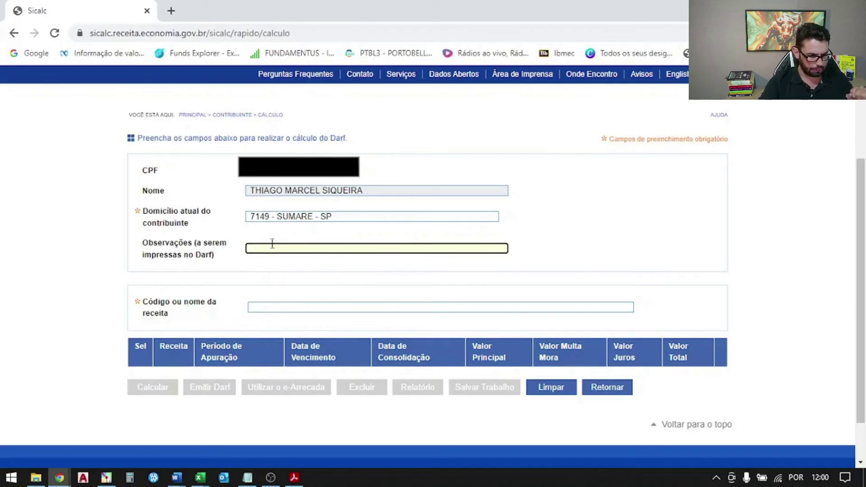
left_click(261, 310)
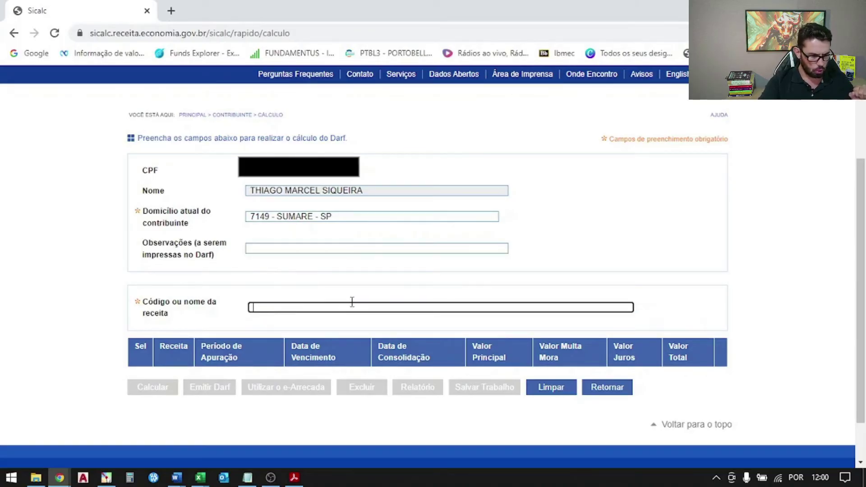
type("6015")
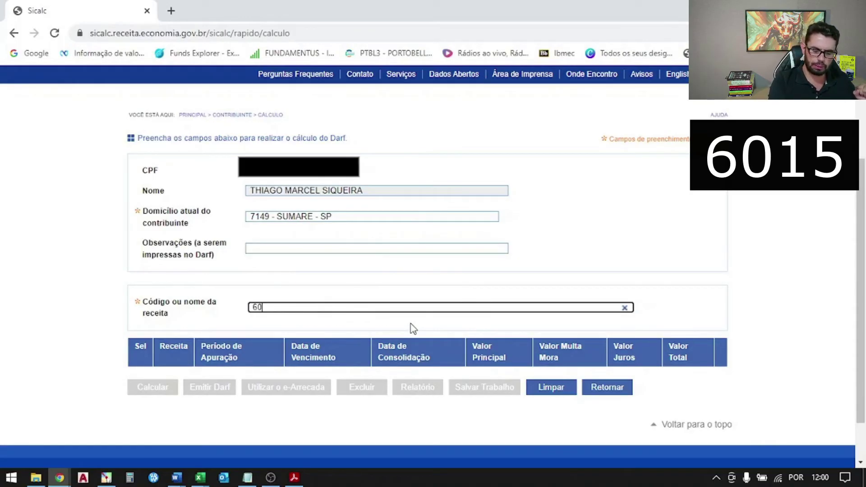
left_click(411, 321)
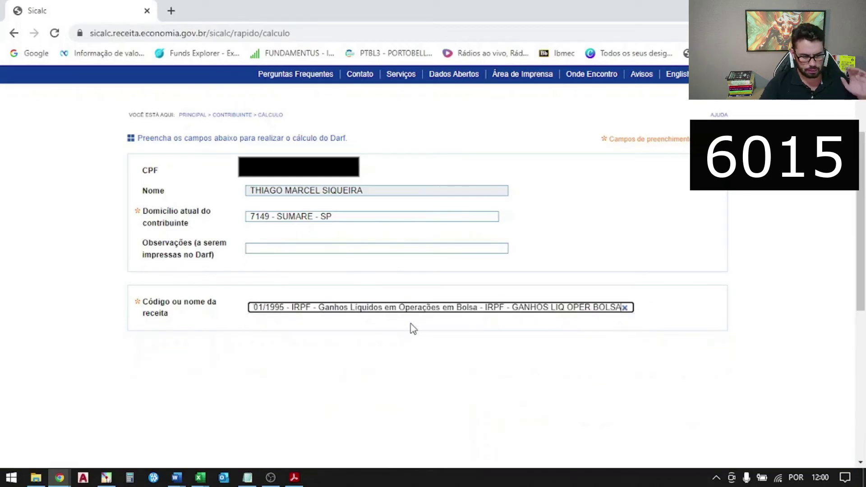
Set the Período de Apuração to 08/2021.
scroll(104, 300, "down", 3)
scroll(104, 297, "down", 2)
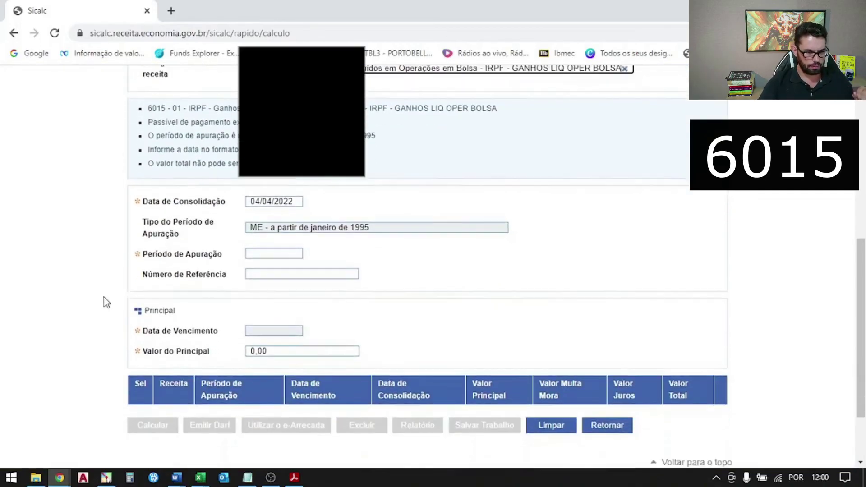
scroll(270, 189, "down", 1)
scroll(279, 177, "up", 1)
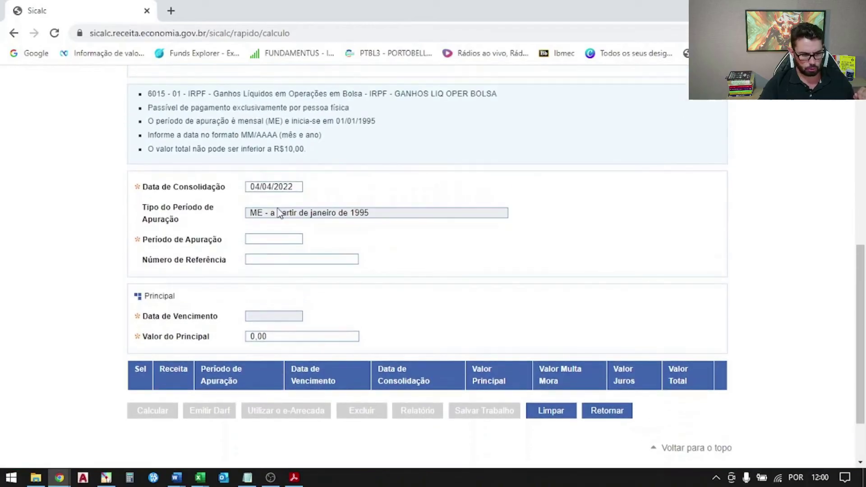
left_click(256, 240)
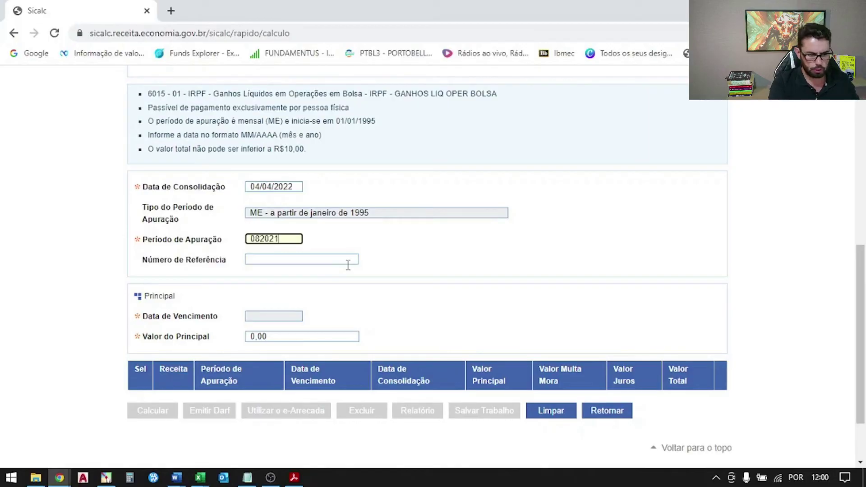
left_click(348, 264)
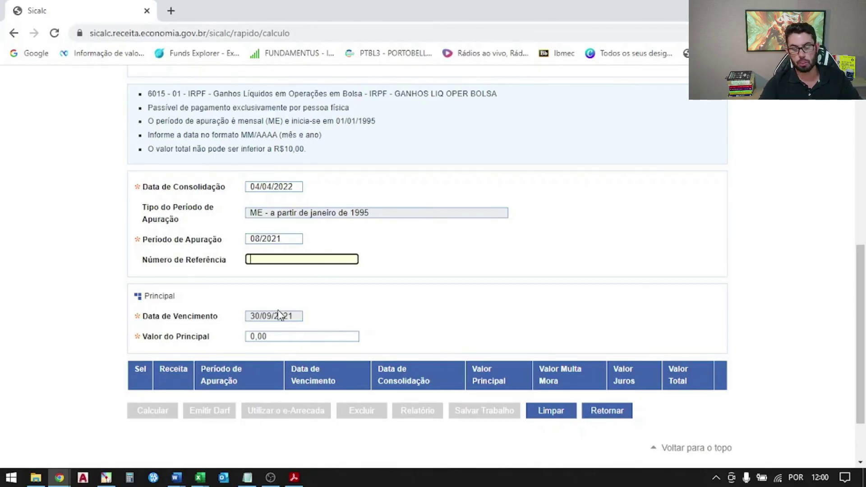
Set the Valor do Principal to 1.500,00 and calculate the overdue Darf.
key("Tab")
type("150")
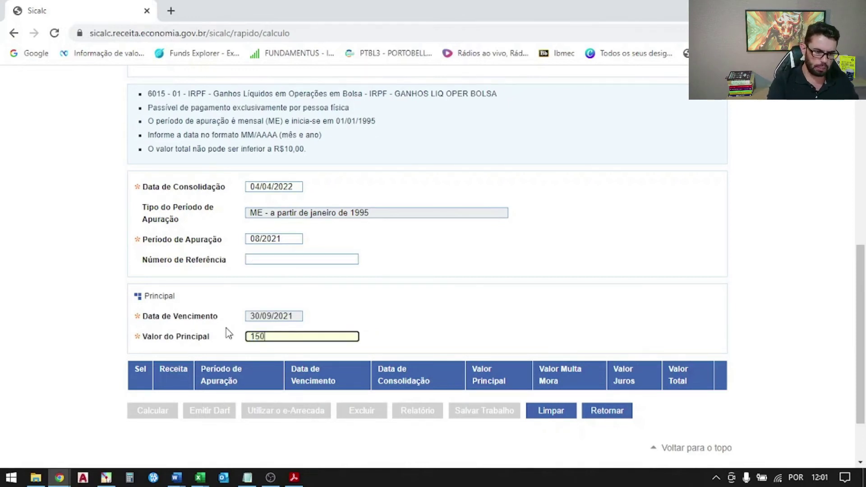
key("Tab")
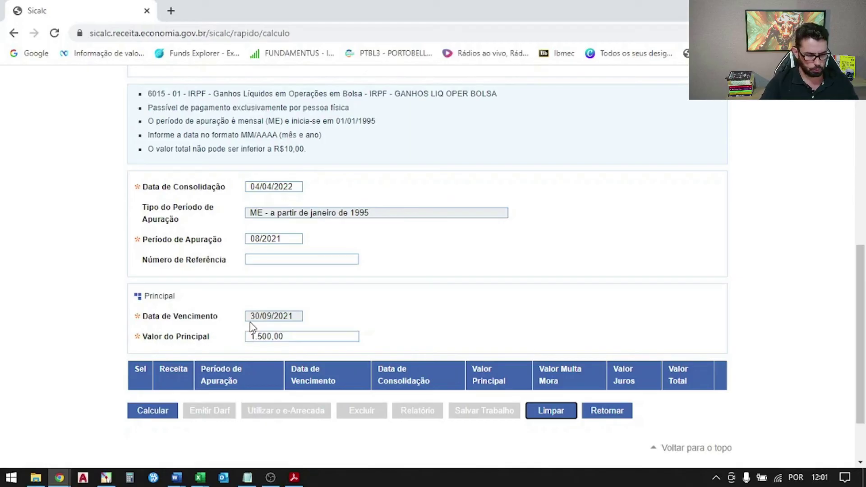
left_click(168, 415)
scroll(121, 244, "down", 2)
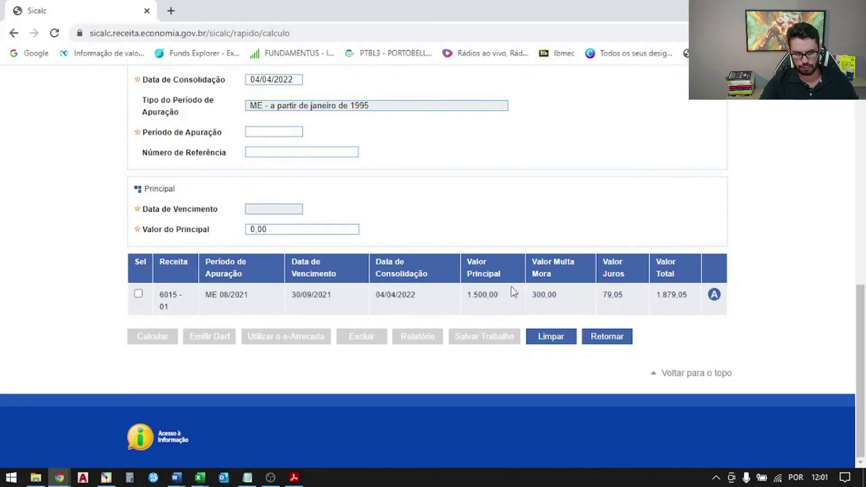
Circle the entry's Valor Multa Mora, Valor Juros and Valor Total in red with the screen annotation tool, and discard the markings.
key("ctrl+alt+g")
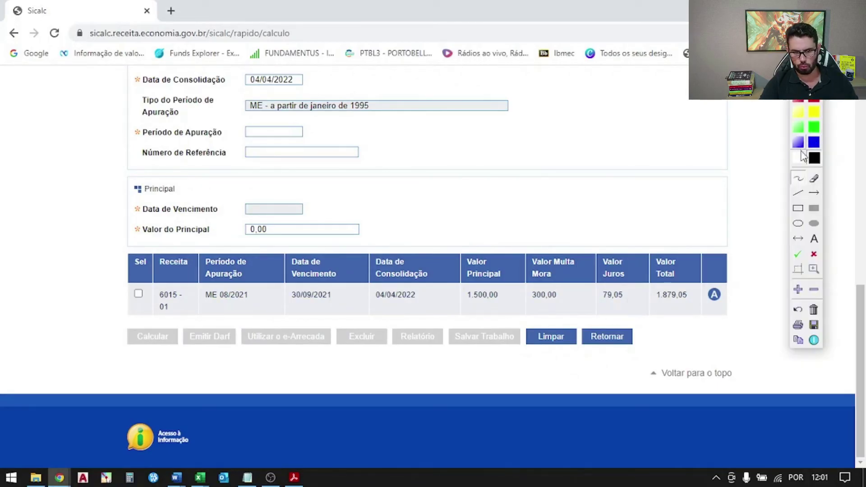
left_click(814, 100)
mouse_move(560, 276)
left_mouse_down()
mouse_move(521, 294)
mouse_move(572, 299)
mouse_move(540, 273)
left_mouse_up()
mouse_move(627, 277)
left_mouse_down()
mouse_move(587, 327)
mouse_move(631, 276)
mouse_move(684, 271)
mouse_move(645, 251)
left_mouse_up()
left_click(139, 294)
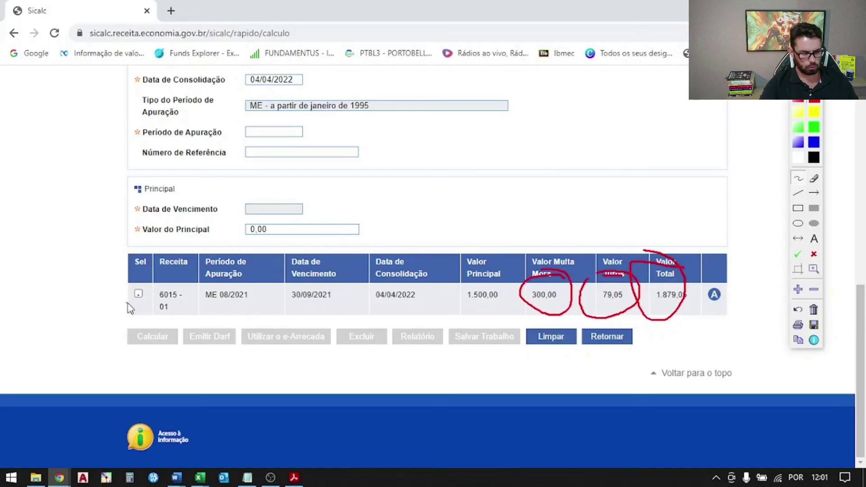
key("Escape")
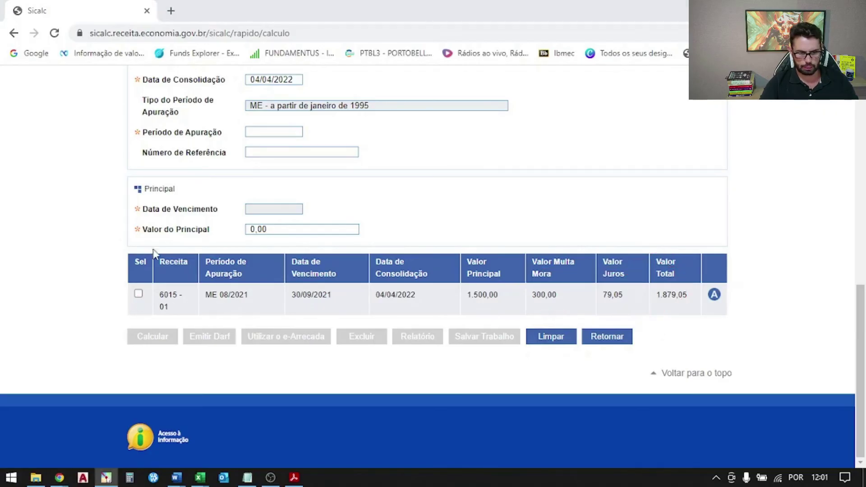
Issue the Darf for the 08/2021 entry and open the downloaded Darf (2).pdf.
left_click(137, 295)
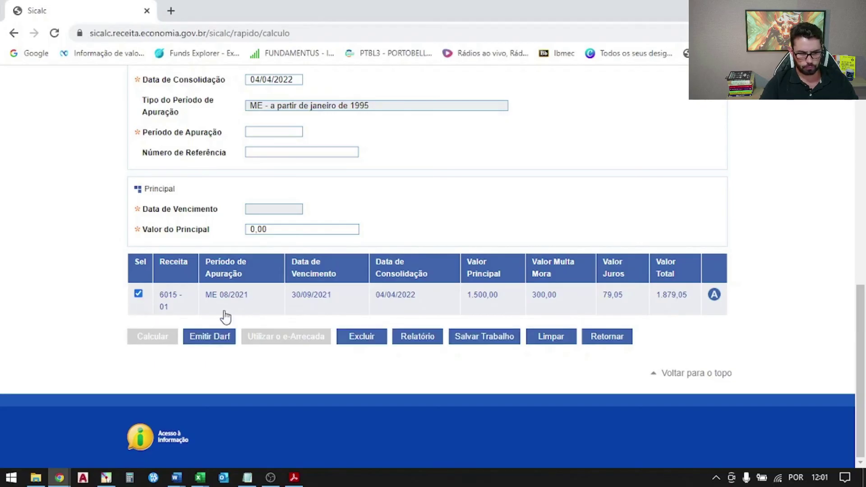
left_click(225, 341)
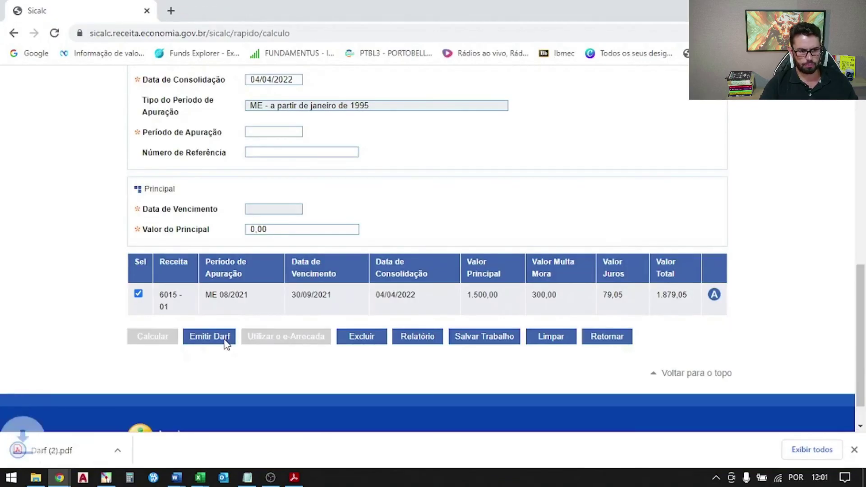
left_click(134, 453)
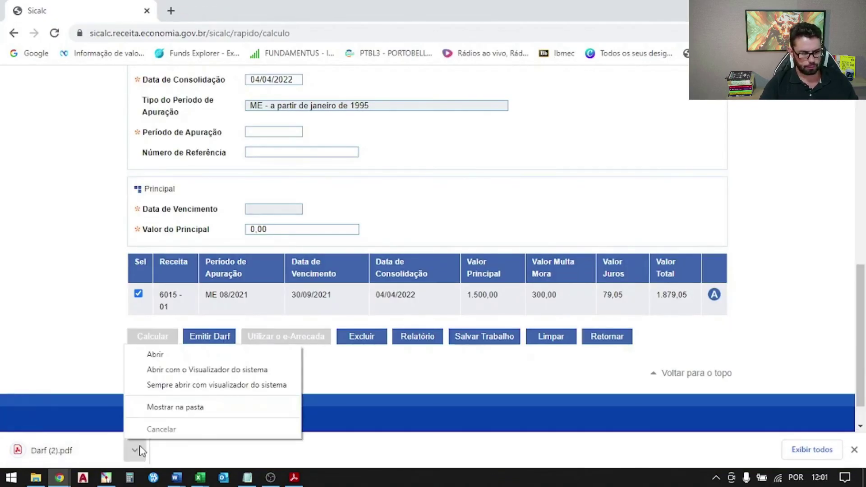
left_click(171, 354)
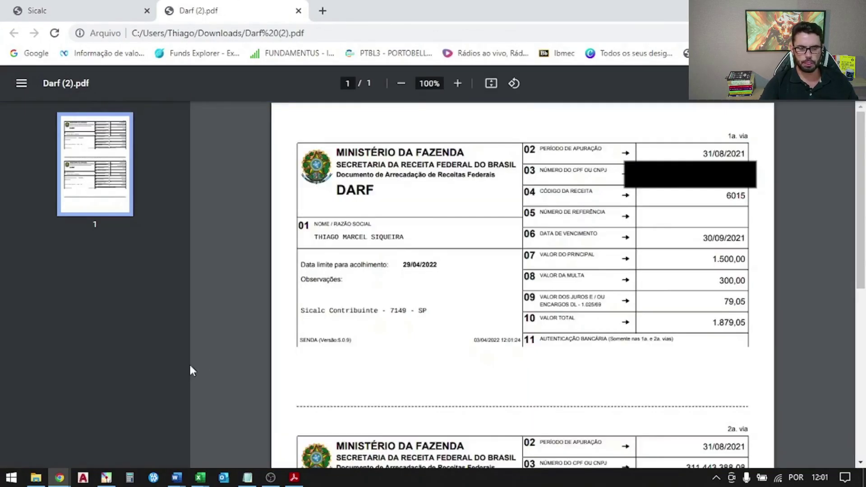